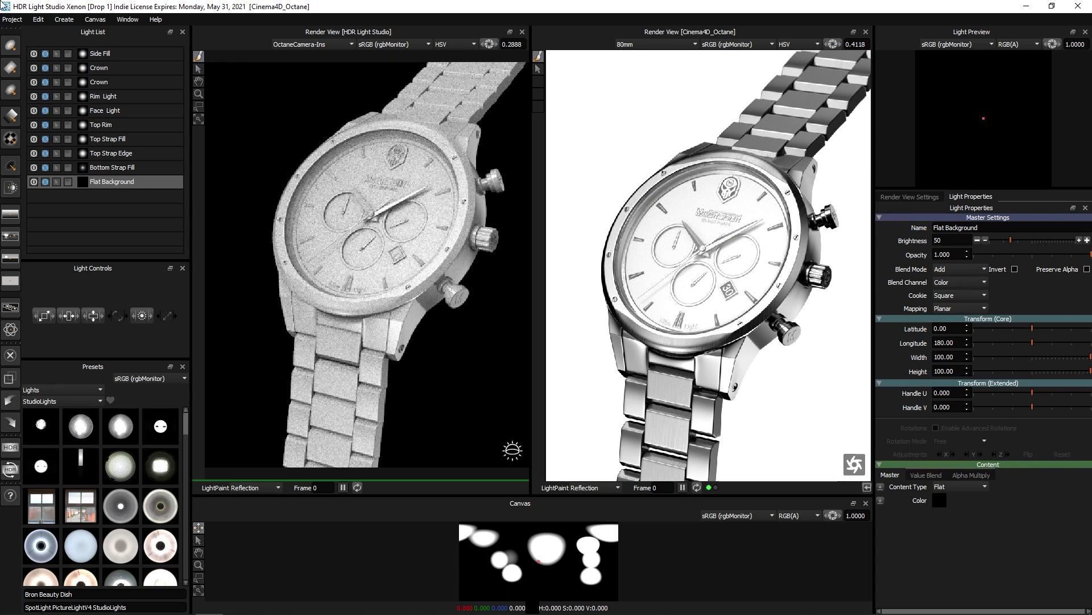
Clear the solo toggles on the first four lights, then solo Top Rim on its own
left_click_drag(44, 58, 45, 169)
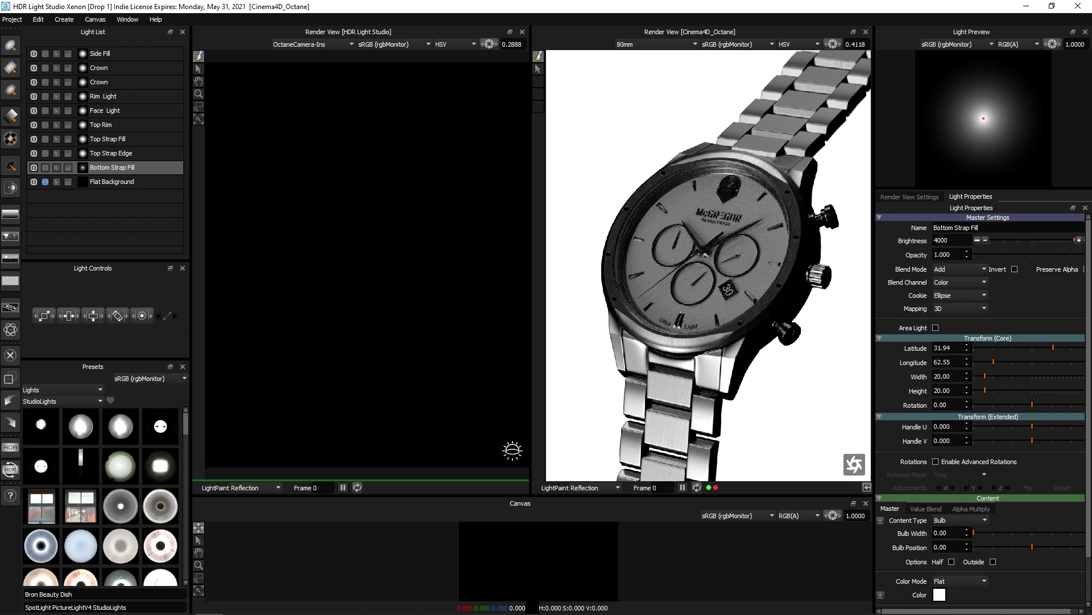
left_click(116, 157)
left_click(112, 125)
left_click(45, 124)
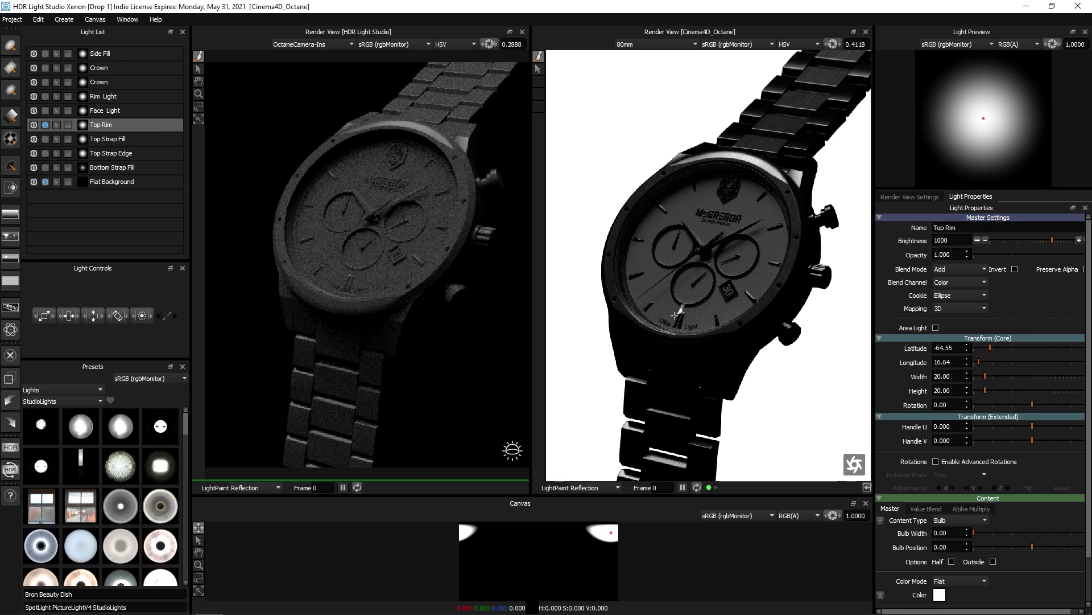
Preview Rim Light soloed, switch it back off, and check the Top Strap Fill and Edge lights
left_click(97, 101)
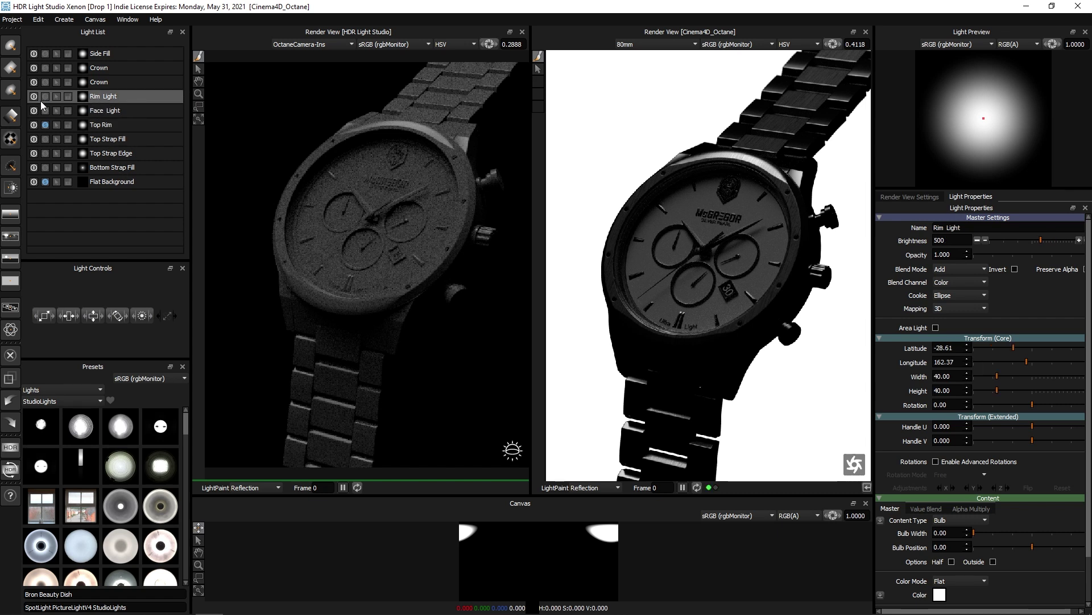
left_click(46, 96)
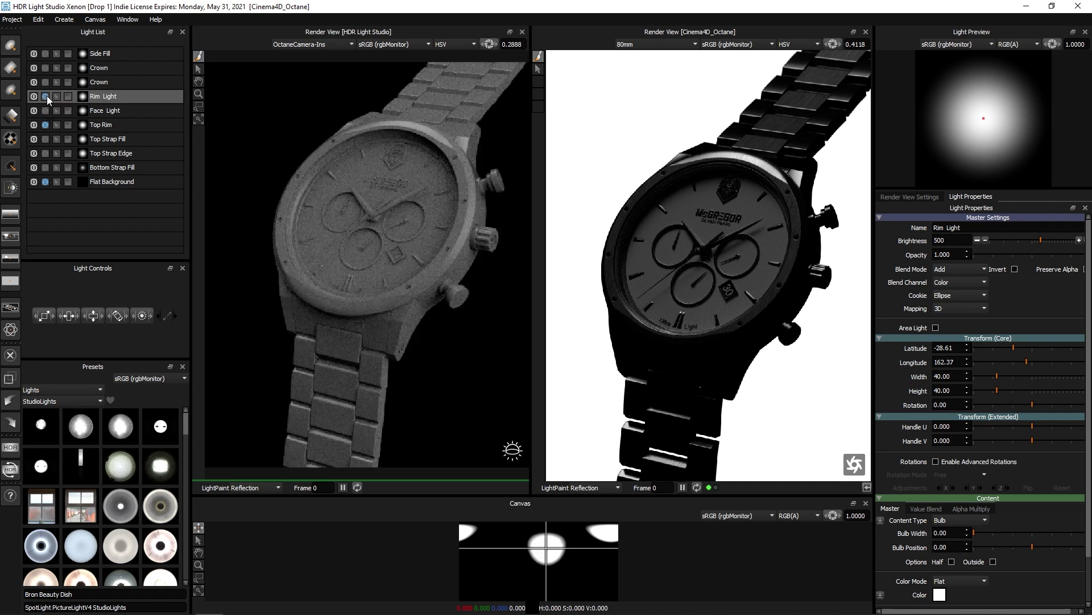
left_click(47, 96)
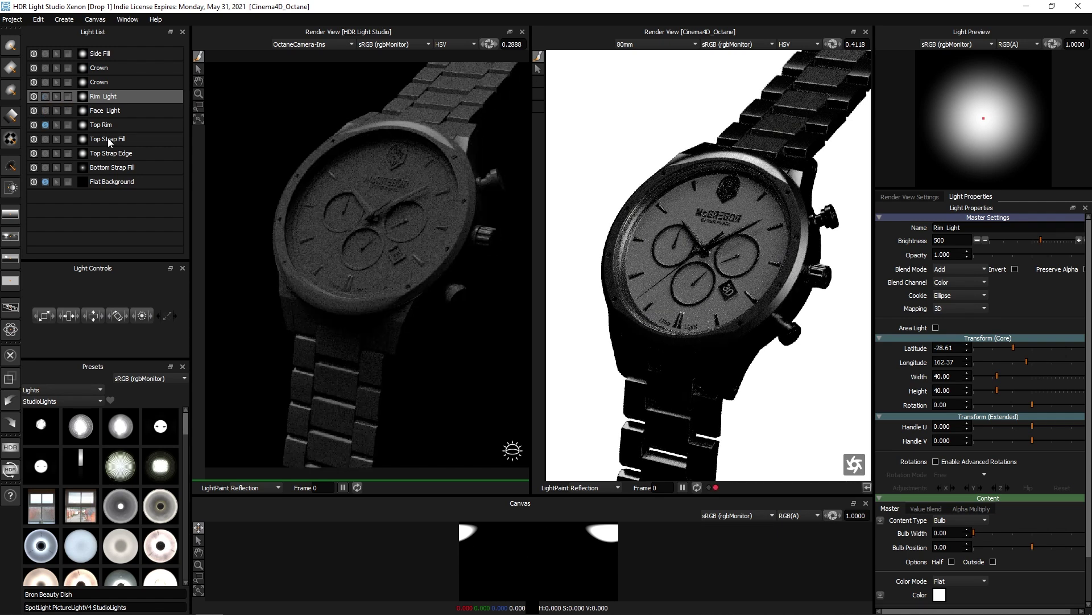
left_click(108, 137)
left_click(114, 153)
Solo Face Light and Rim Light to brighten the dial and bezel
left_click(110, 112)
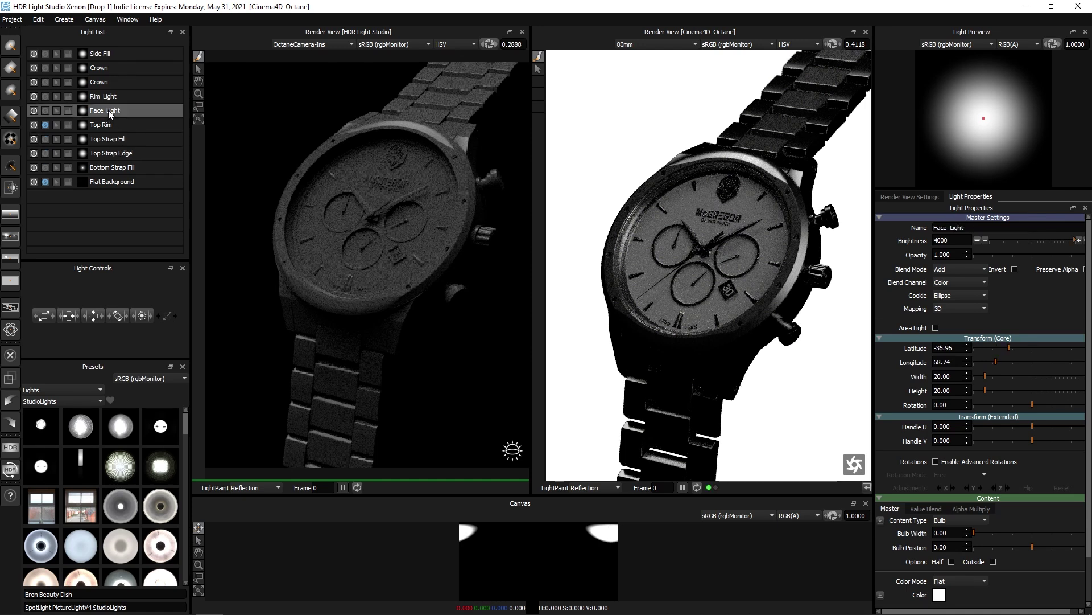
left_click(45, 112)
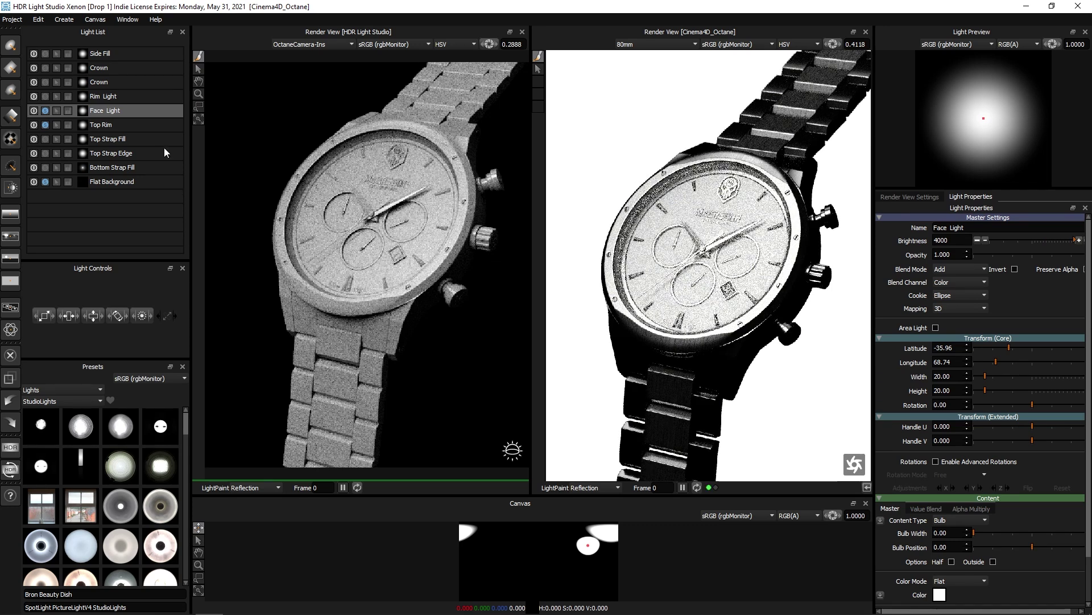
left_click(66, 97)
left_click(45, 97)
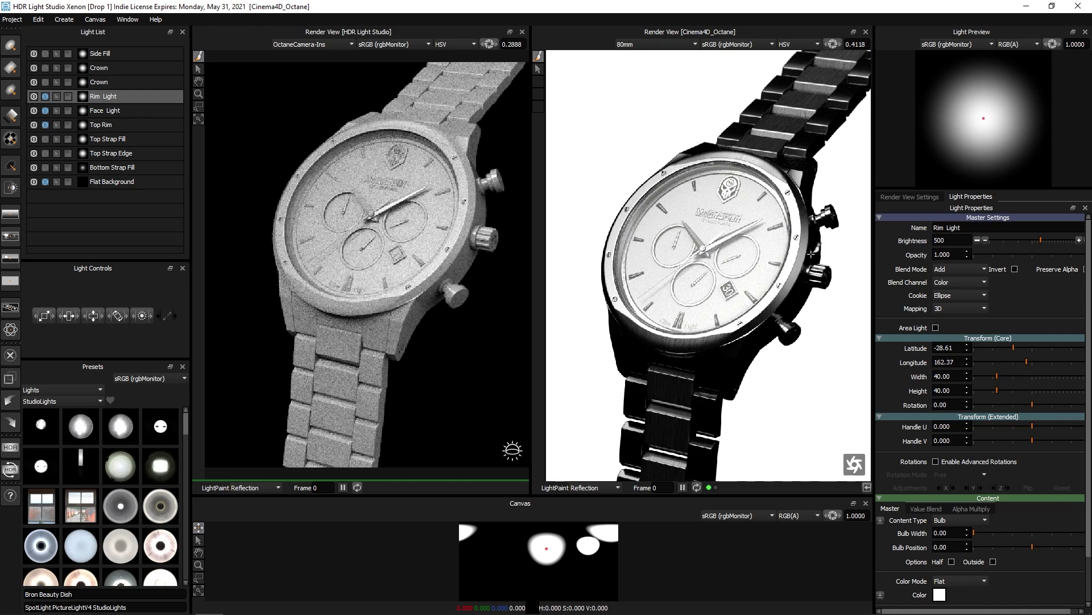
Test the second Crown light soloed and turn it off, then solo Top Strap Fill
left_click(106, 83)
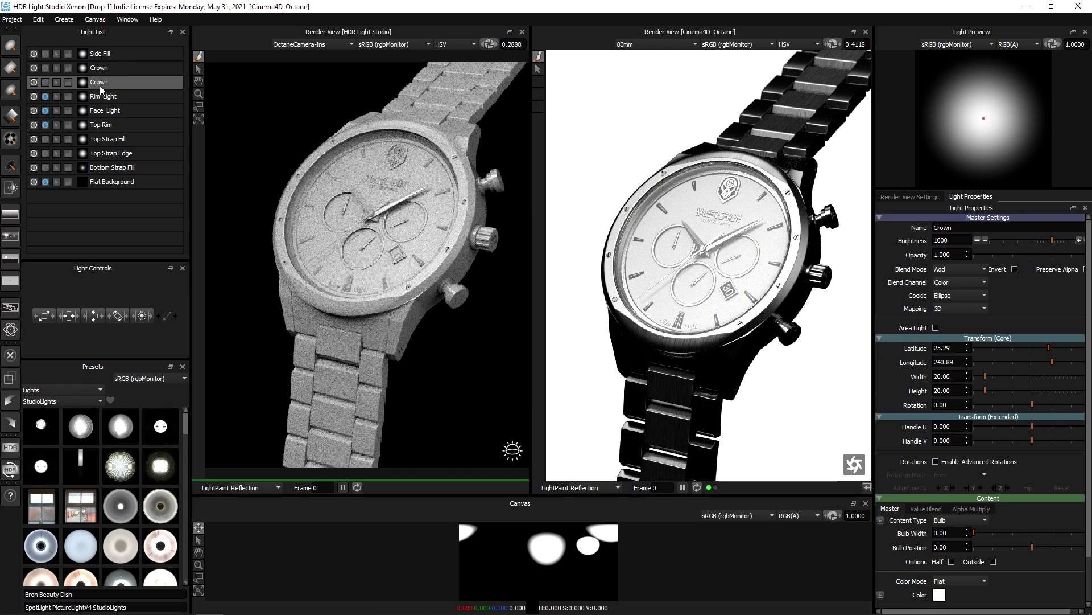
left_click(45, 83)
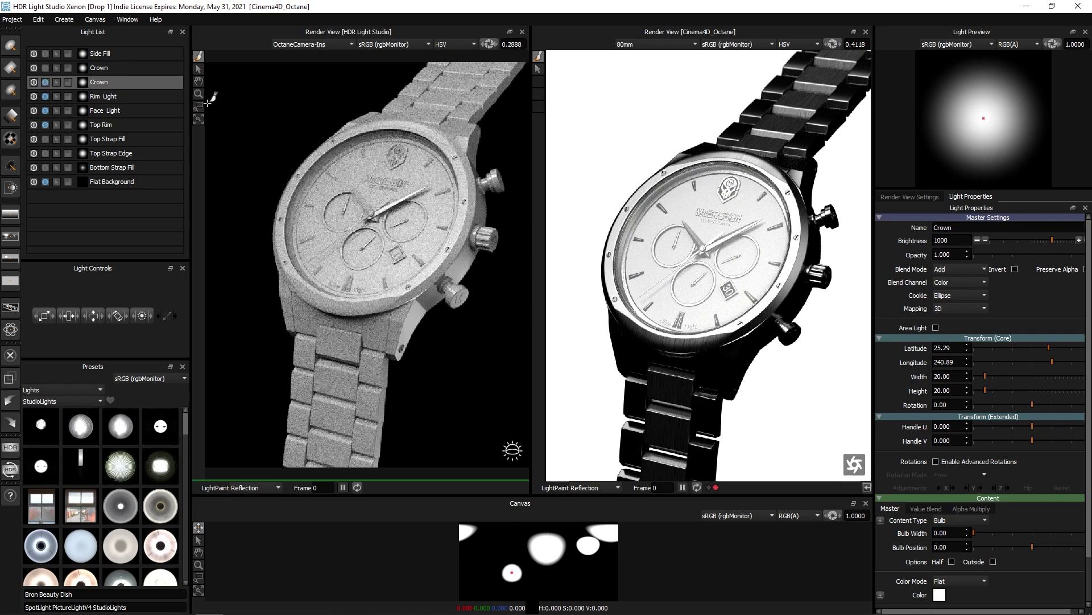
left_click(43, 84)
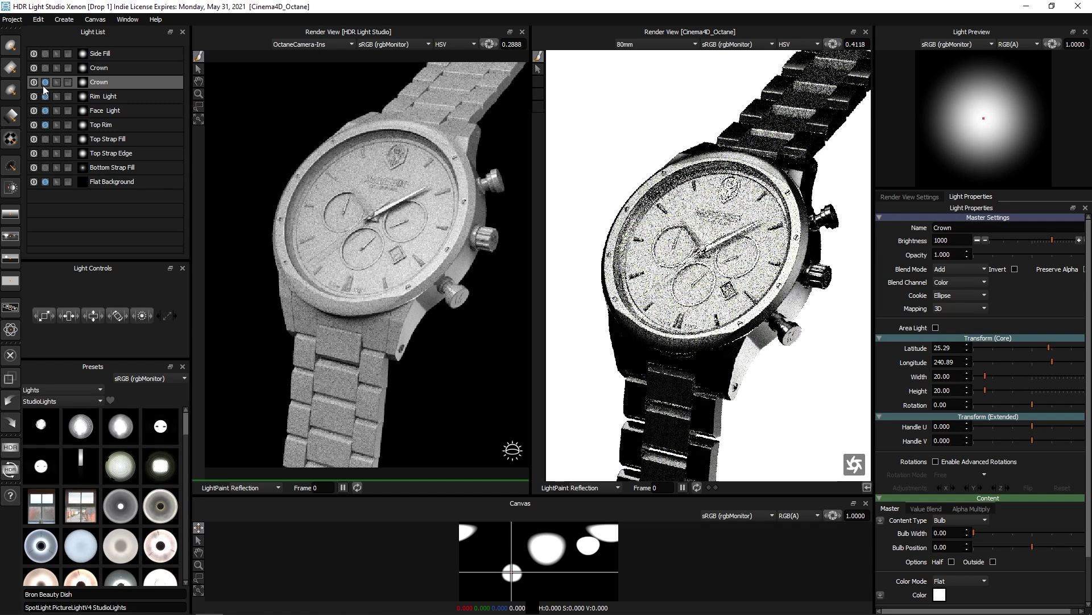
left_click(95, 142)
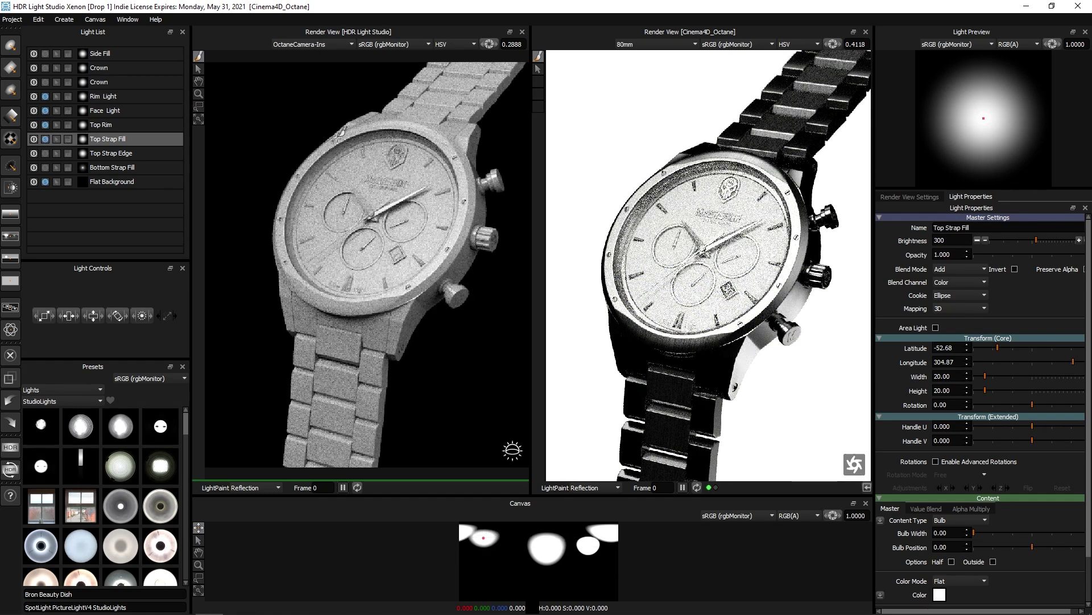
Test Bottom Strap Fill soloed and turn it off again, then solo Top Strap Edge
left_click(111, 167)
left_click(45, 168)
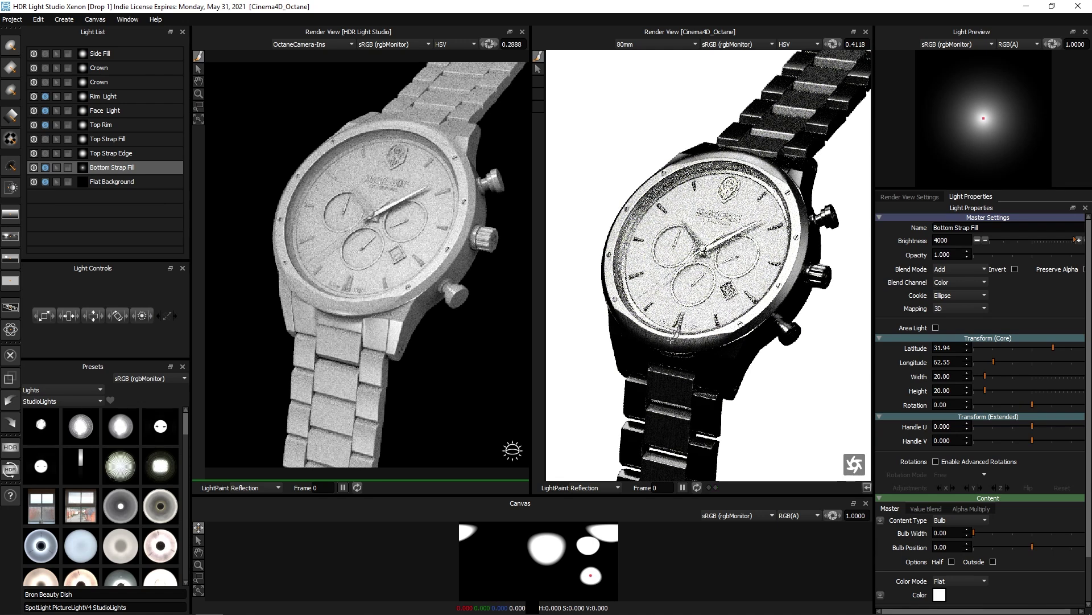
left_click(45, 167)
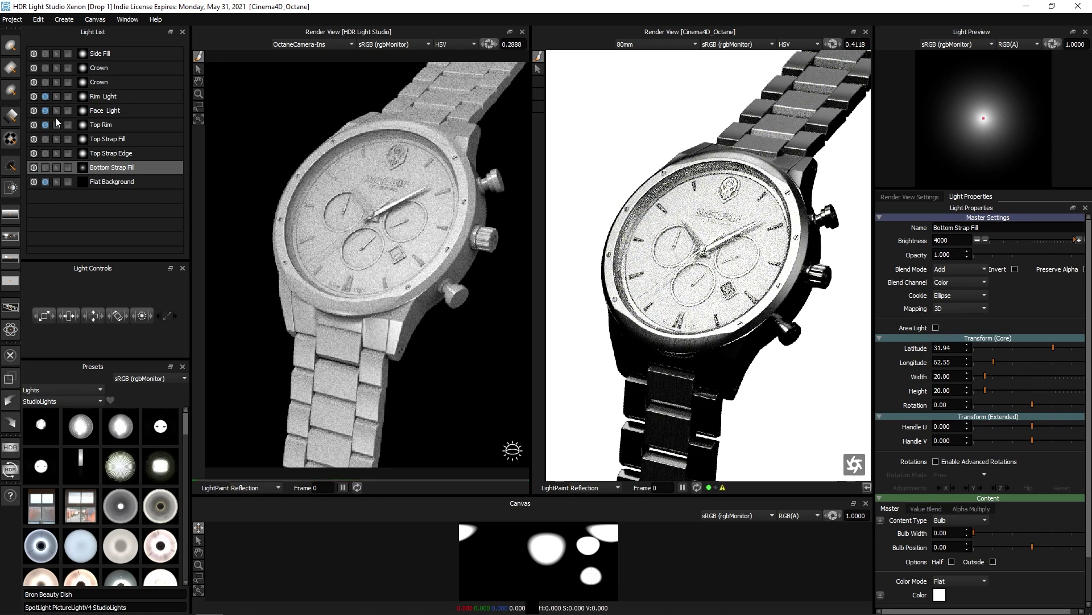
left_click(45, 153)
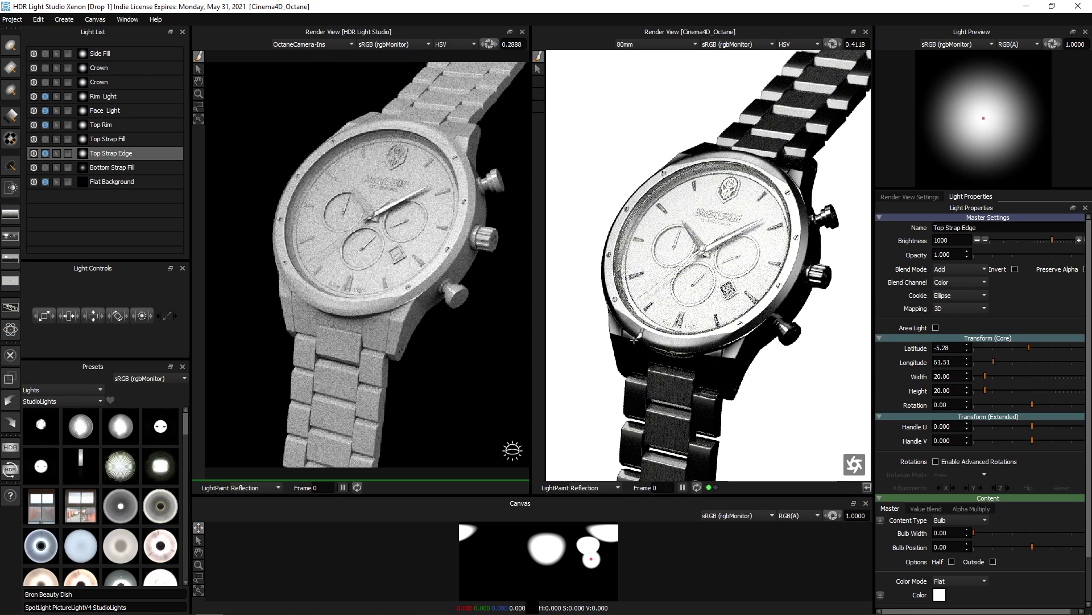
Solo Bottom Strap Fill and LightPaint its highlight onto the lower strap links
left_click(106, 168)
left_click(45, 167)
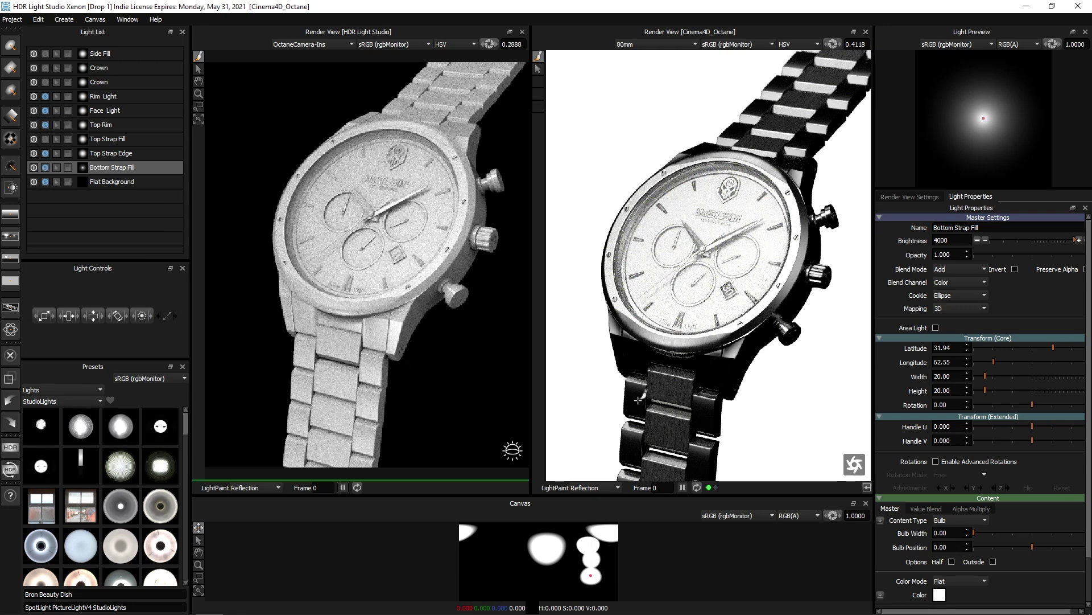
left_click(730, 359)
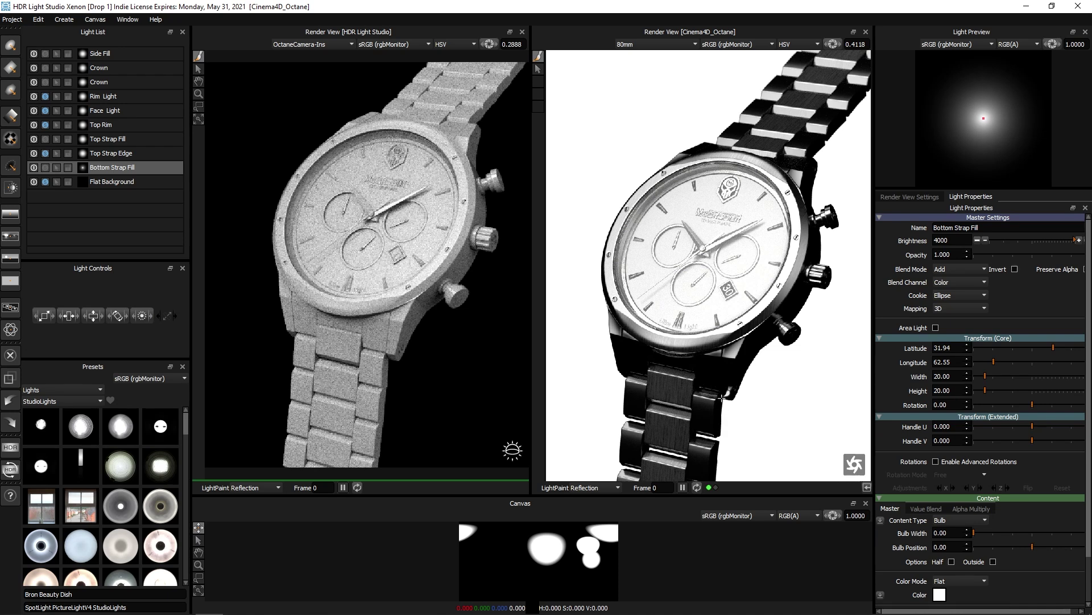
left_click(45, 168)
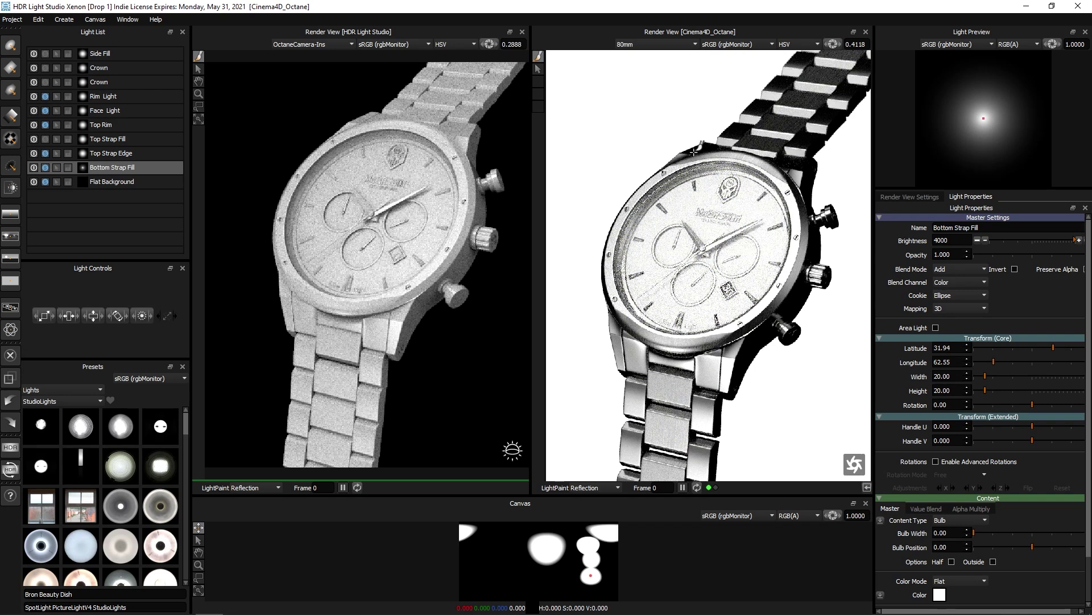
left_click(115, 137)
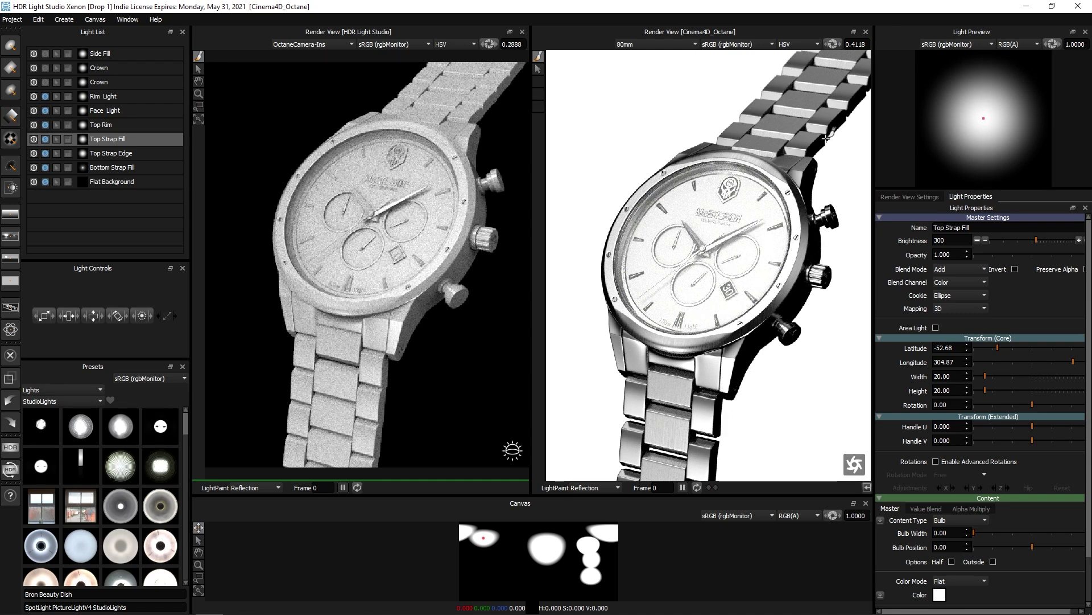
Solo the second Crown light, then select the Side Fill light
left_click(99, 86)
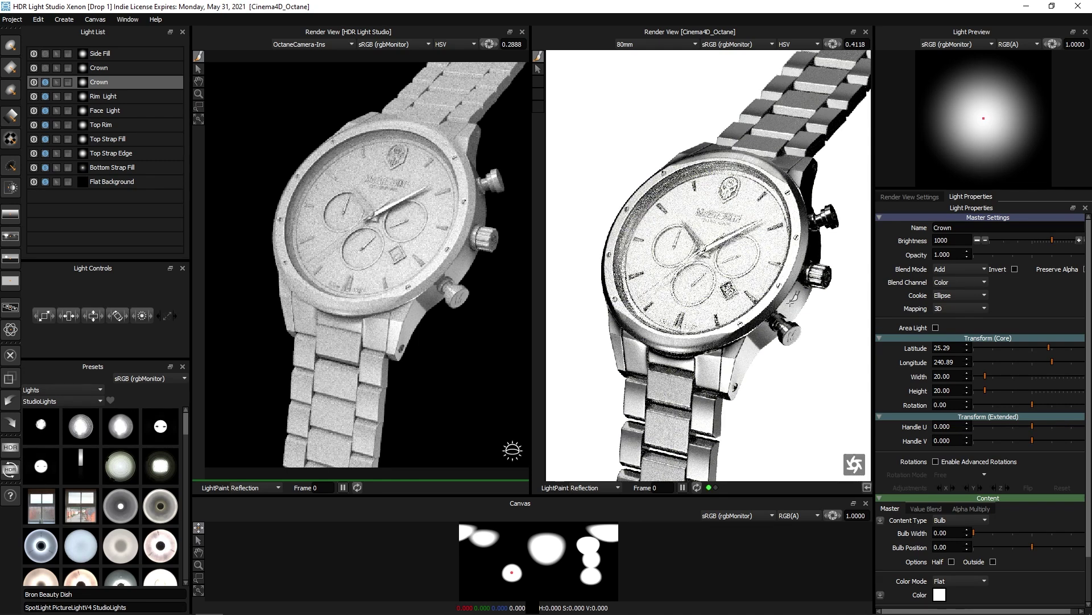
left_click(45, 67)
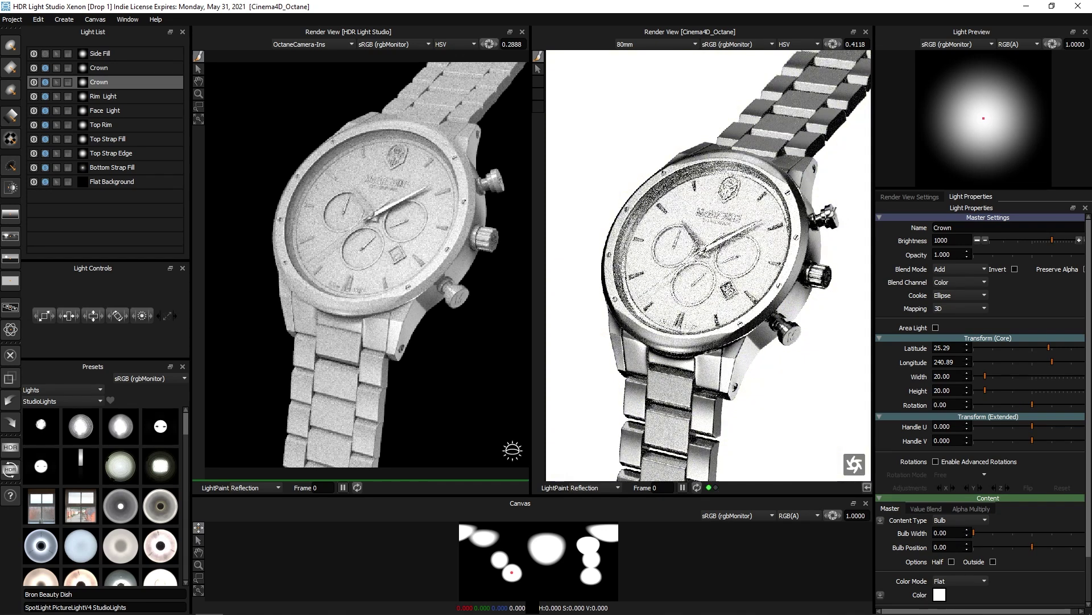
left_click(121, 54)
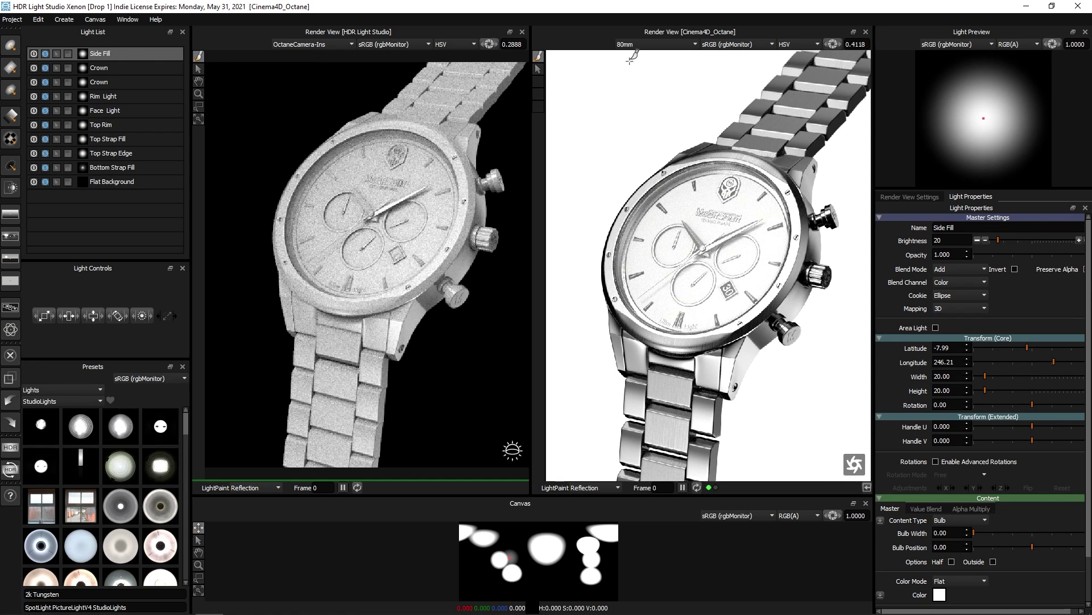
left_click(108, 182)
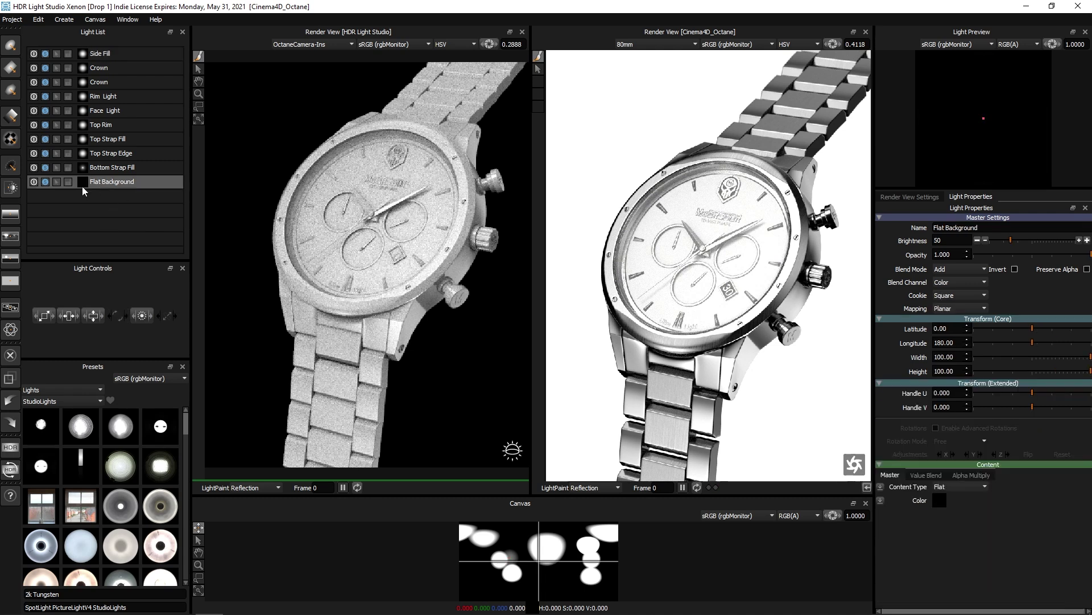
left_click(940, 500)
left_click(734, 466)
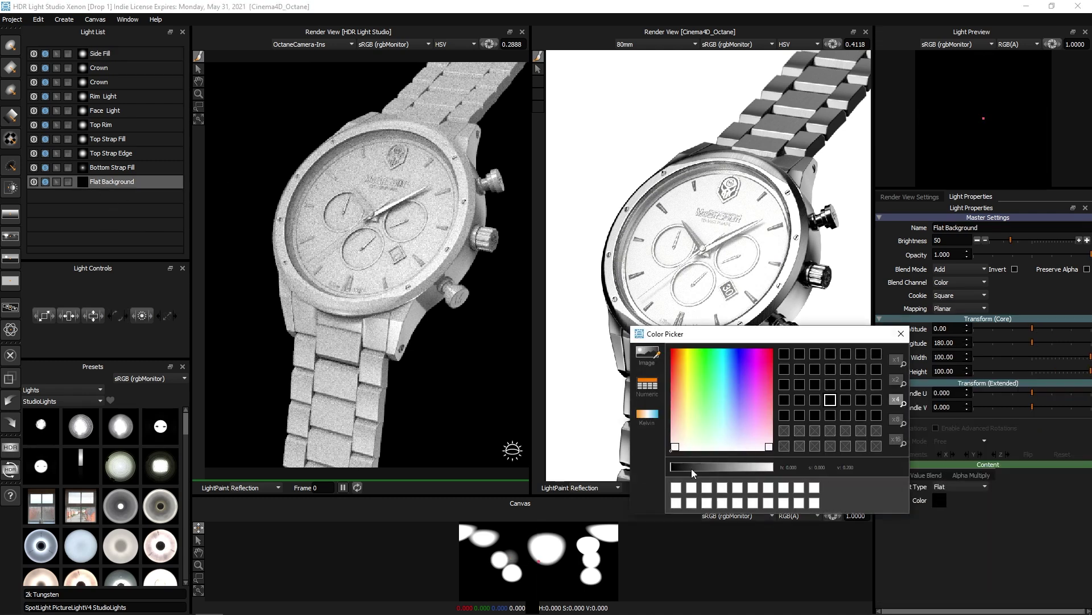
left_click_drag(756, 334, 912, 330)
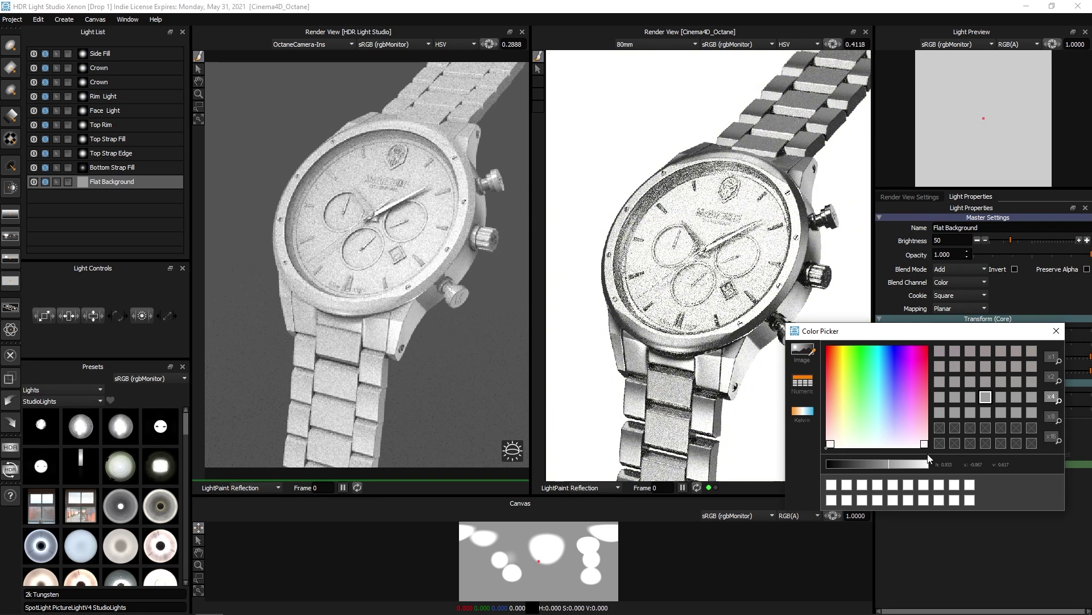
left_click(911, 463)
left_click_drag(872, 334, 961, 312)
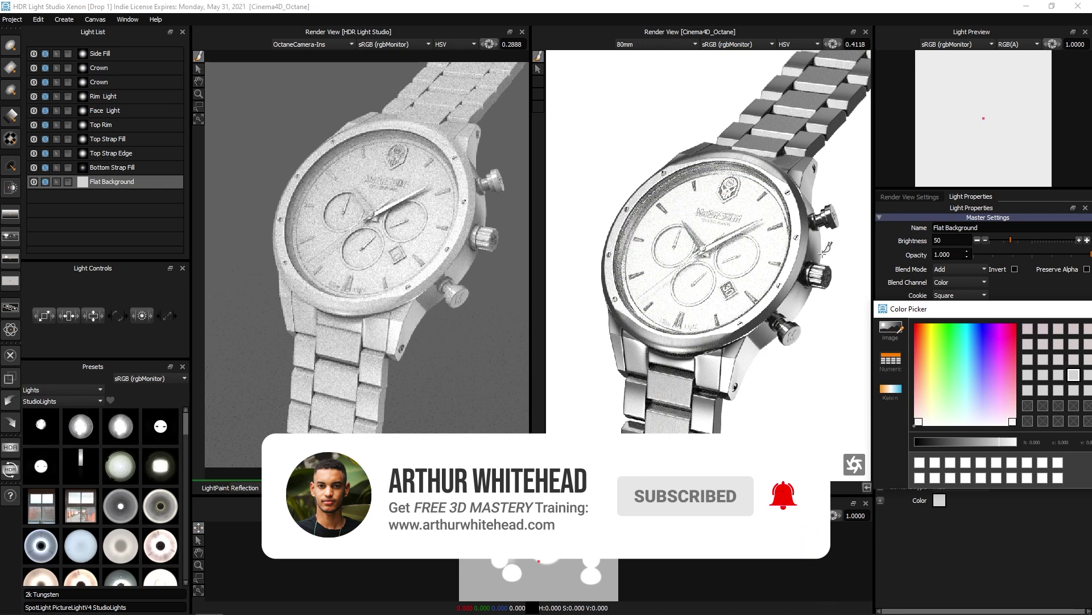
left_click(918, 443)
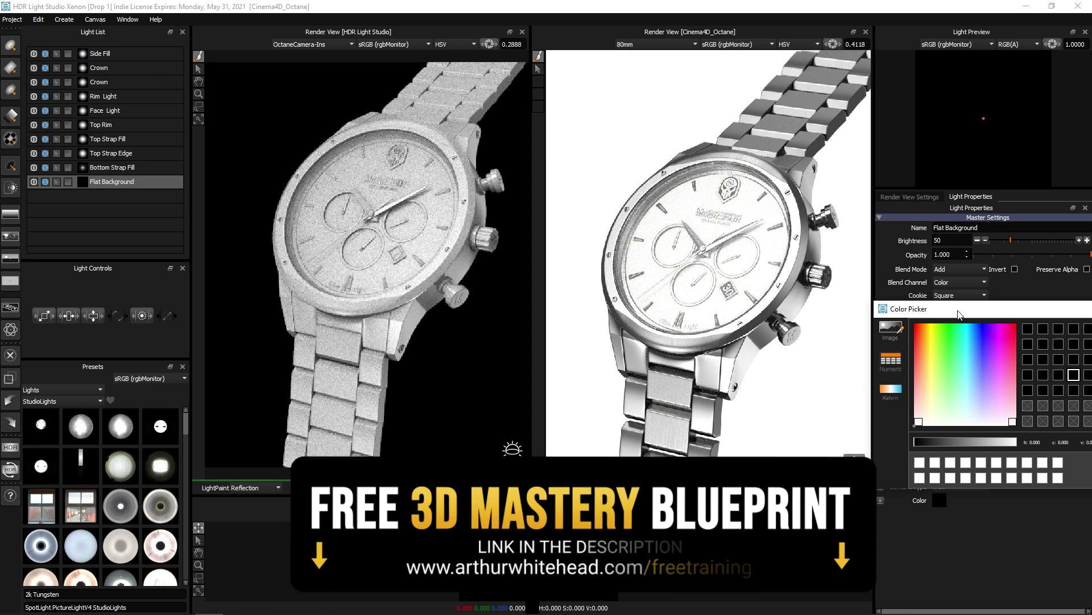
left_click_drag(960, 315, 501, 289)
left_click(689, 284)
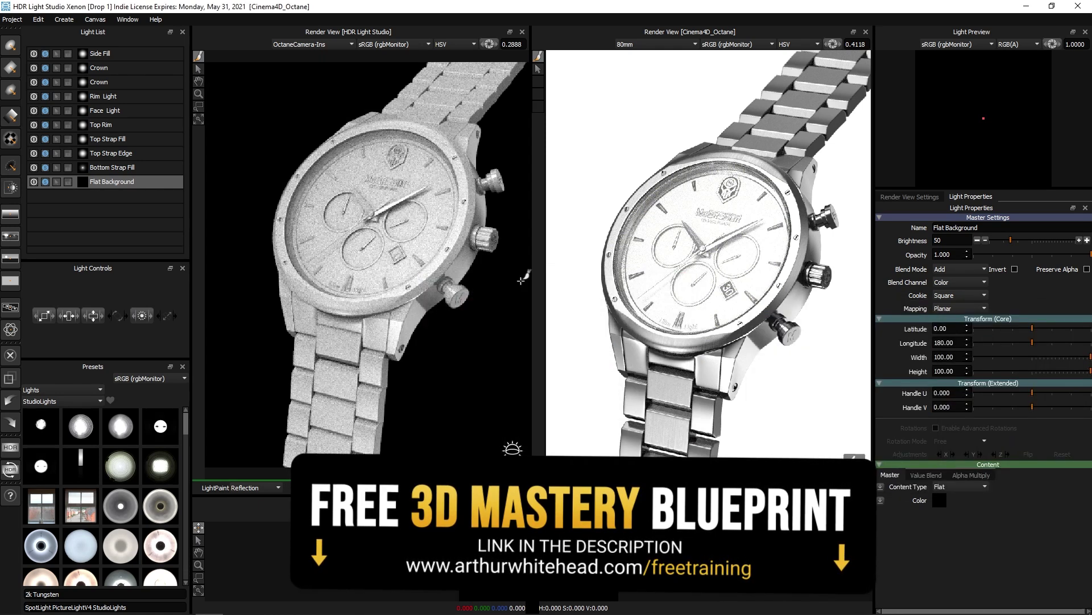